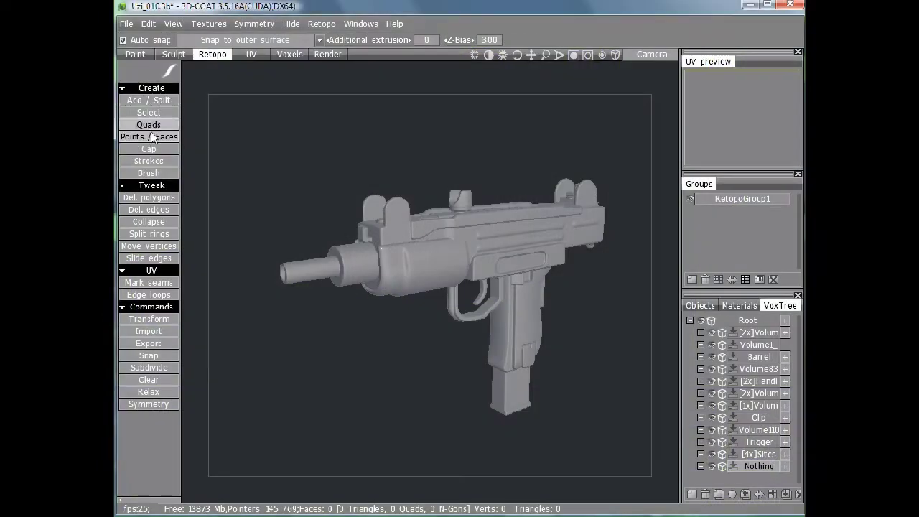
Create the first retopo quad with Points/Faces along the upper edge at the rear of the left handguard.
scroll(450, 234, up, 5)
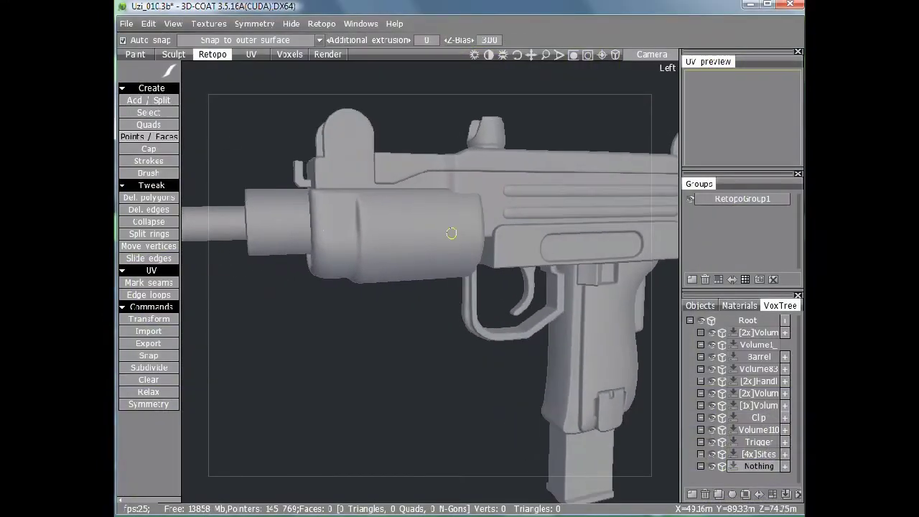
scroll(455, 226, up, 4)
alt+drag(459, 222, 537, 229)
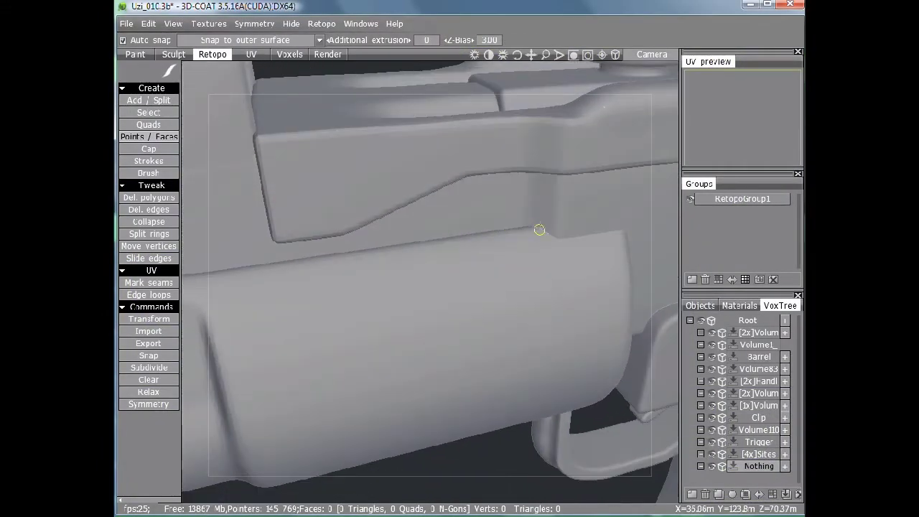
click(536, 225)
click(557, 237)
click(408, 242)
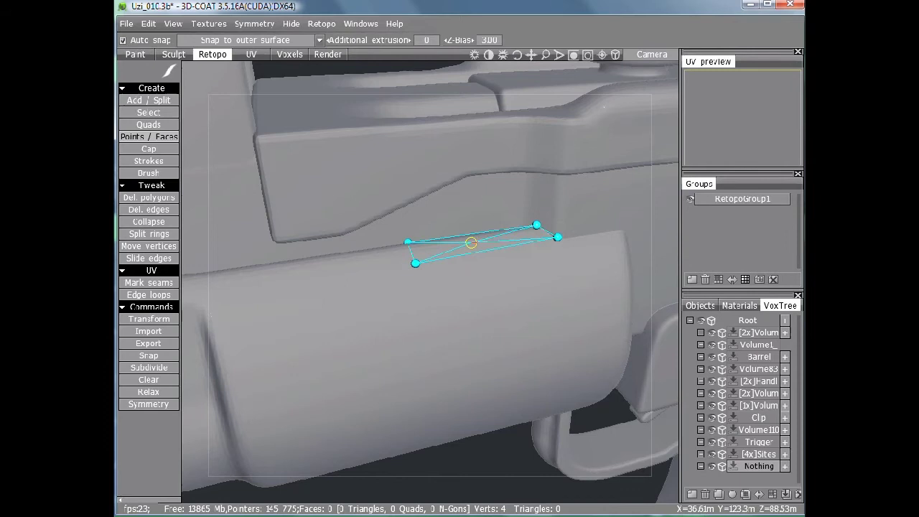
click(477, 245)
Add a quad on the handguard's upper edge behind the vertical ridge and fill the gap to the rear quad.
alt+drag(470, 248, 395, 214)
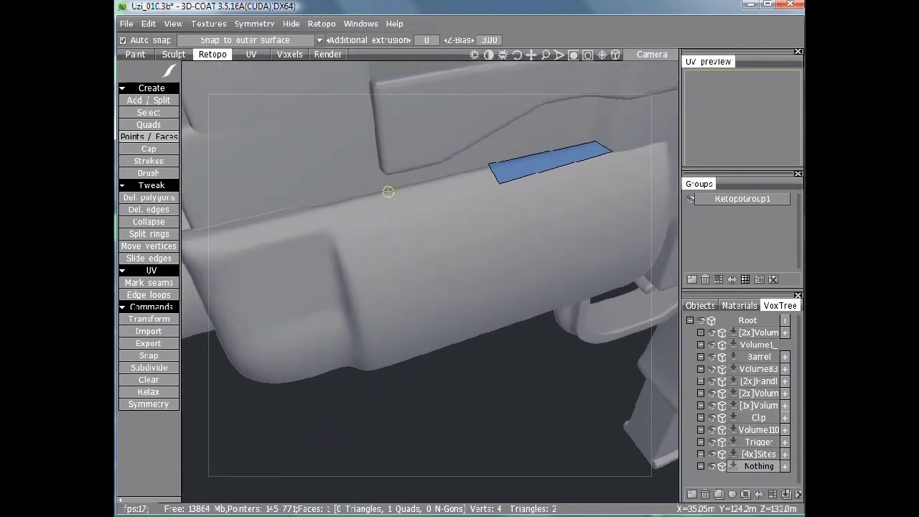
click(399, 214)
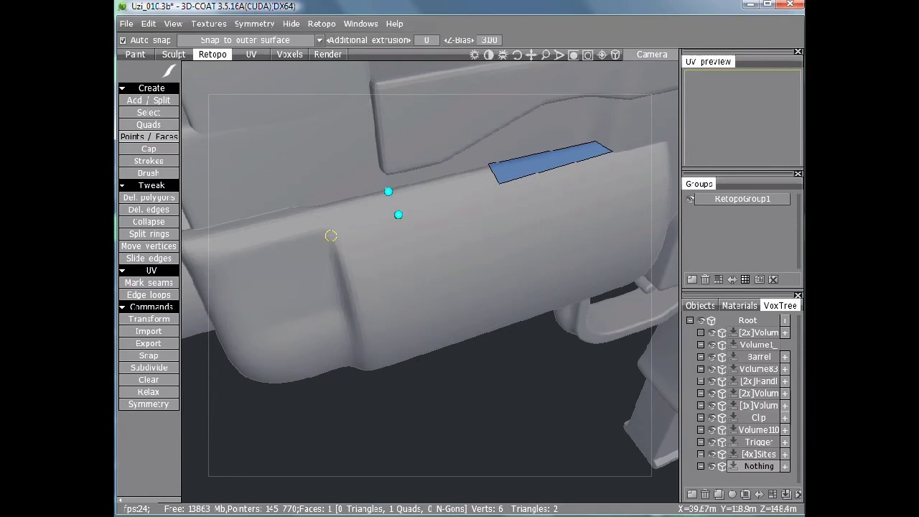
click(323, 207)
click(364, 209)
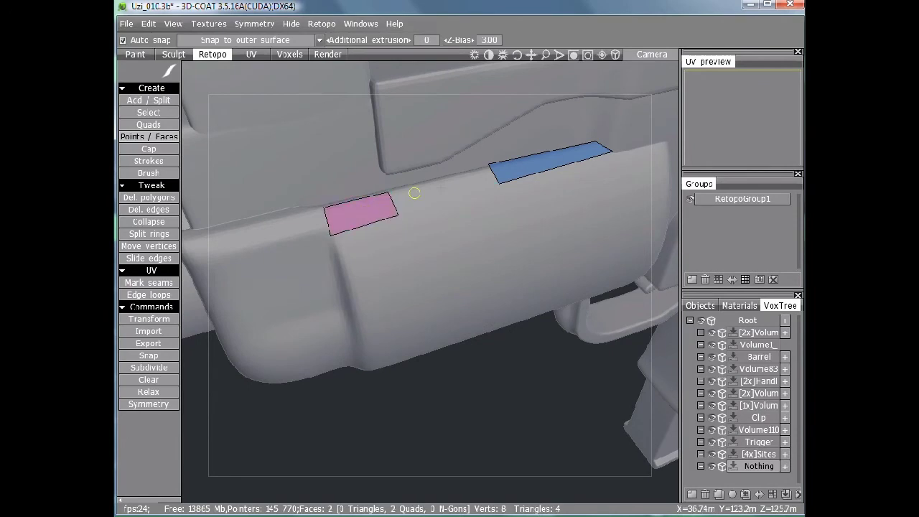
click(453, 184)
Extend the upper strip with one quad from the ridge to the handguard's front end.
alt+drag(432, 207, 390, 213)
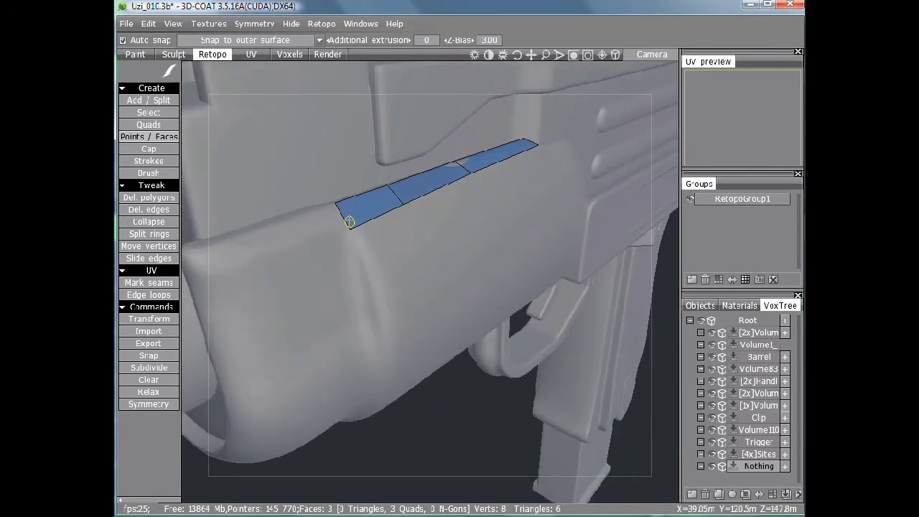
middle_drag(332, 228, 425, 252)
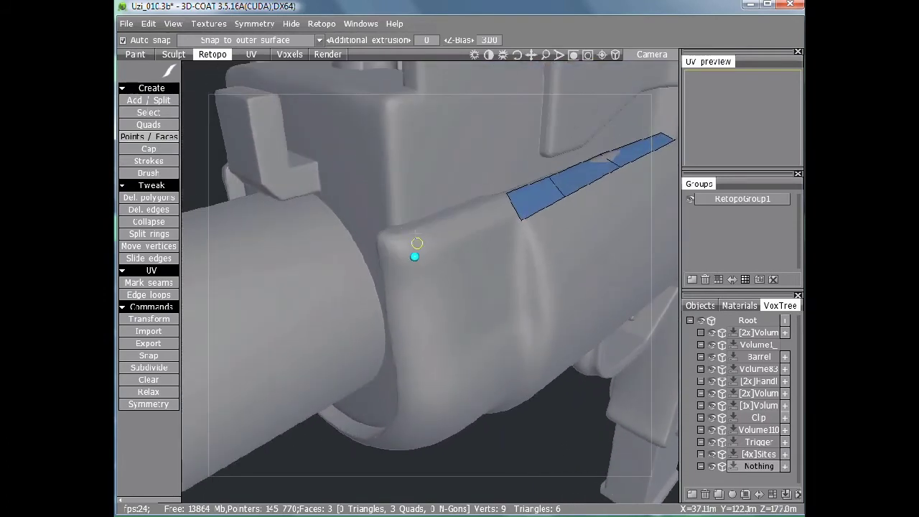
click(404, 226)
right_click(464, 214)
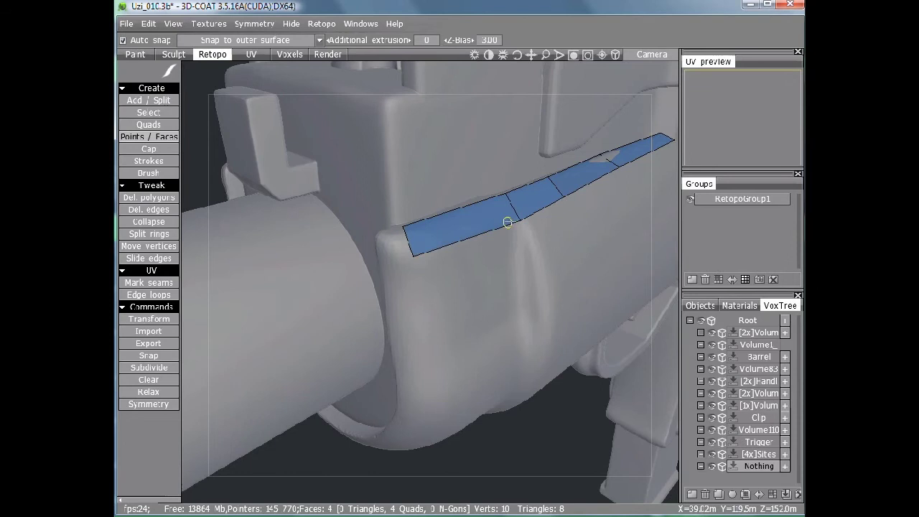
Below the upper strip, add a small triangle at the top of the ridge and a quad from it to the front end.
alt+drag(506, 221, 503, 218)
middle_drag(503, 218, 447, 222)
click(457, 229)
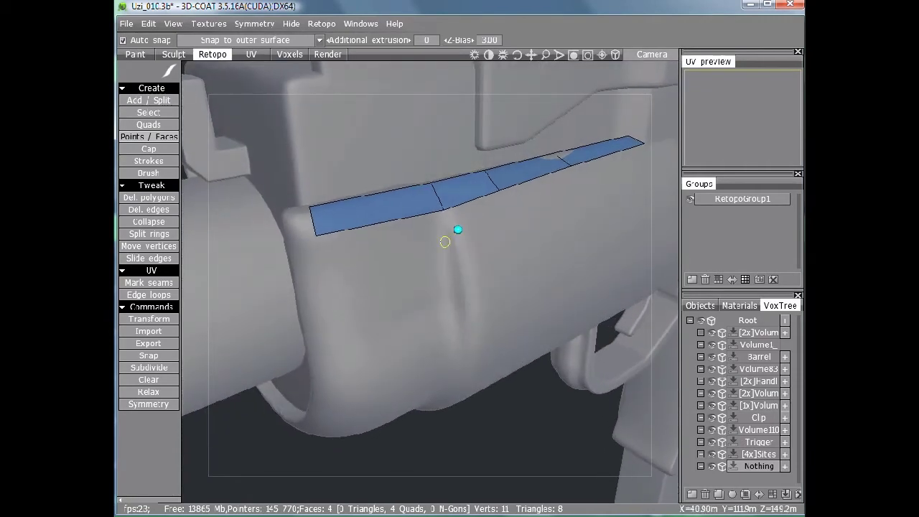
click(438, 242)
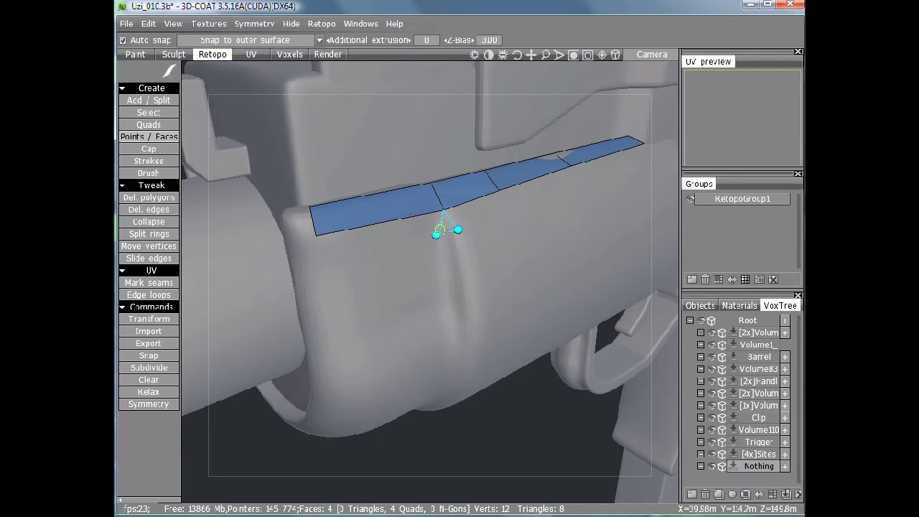
click(445, 228)
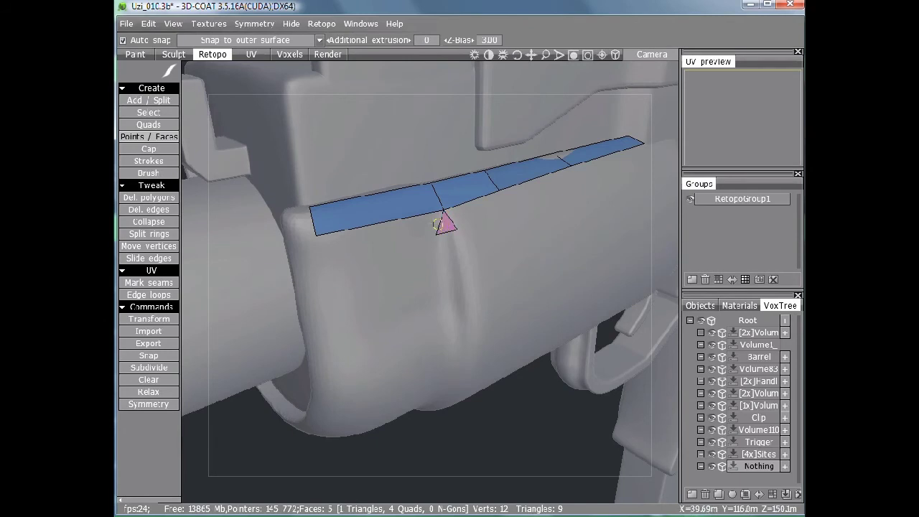
click(323, 270)
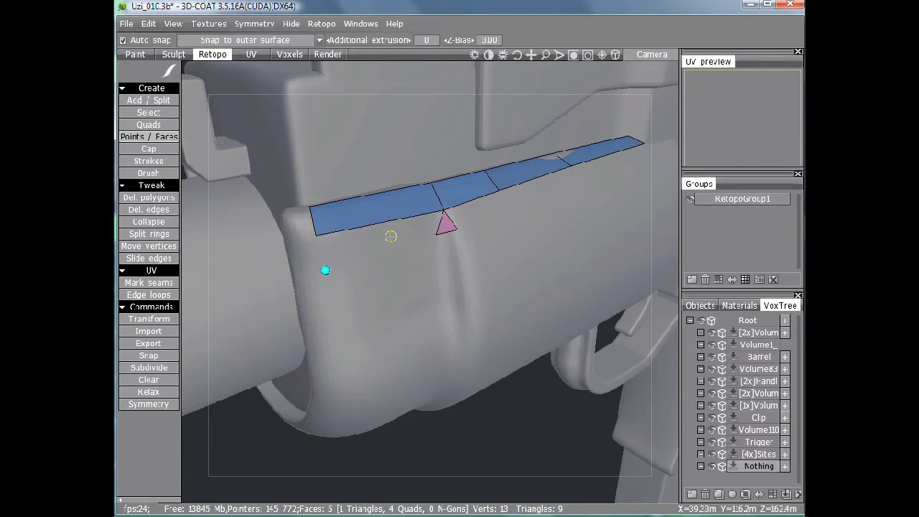
right_click(390, 236)
Place points for the second row behind the ridge and fill its first two quads below the upper strip.
alt+drag(500, 221, 372, 224)
middle_drag(372, 224, 364, 224)
click(480, 207)
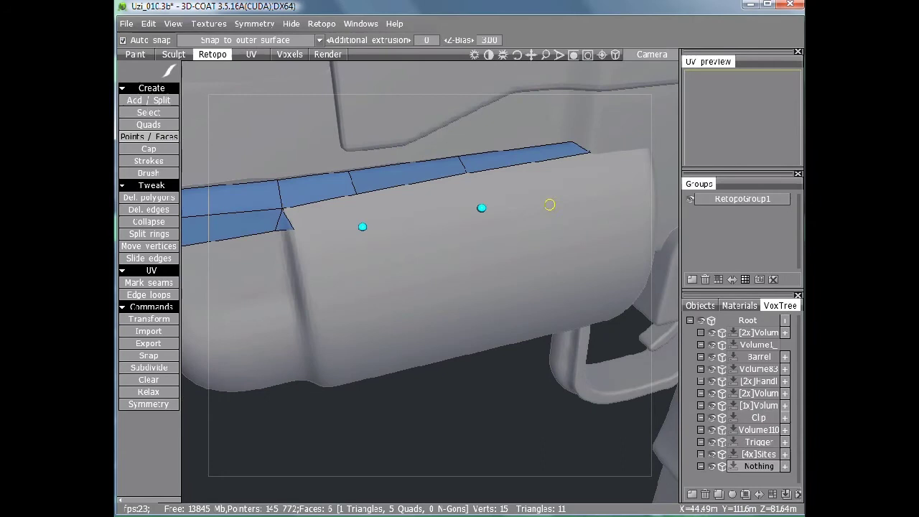
click(601, 196)
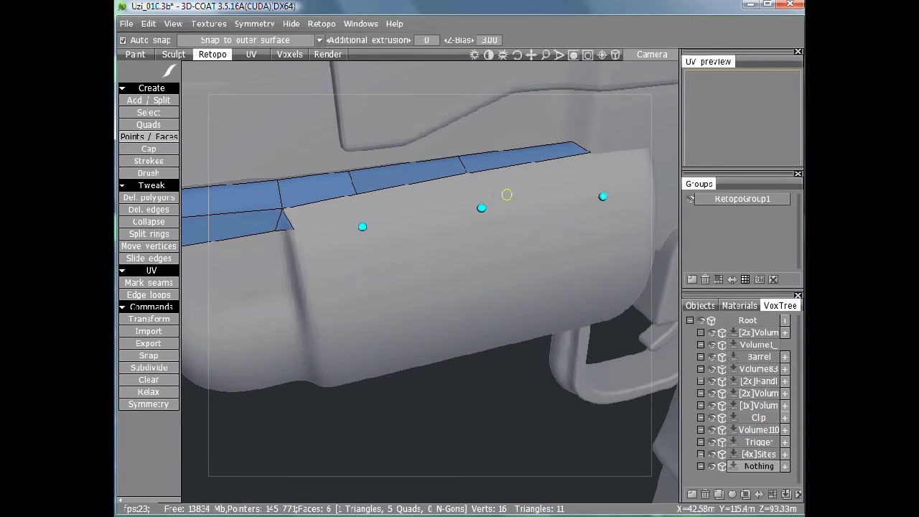
click(415, 205)
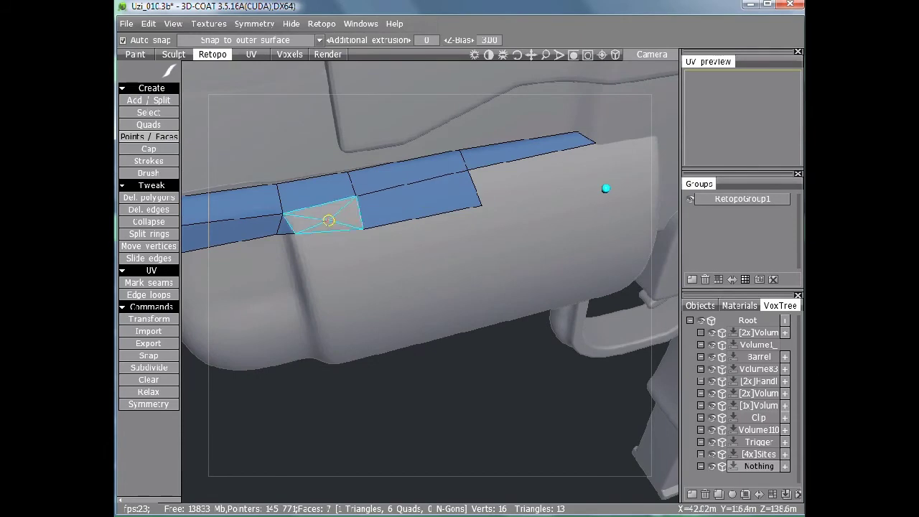
right_click(328, 221)
Complete the rear end of the second row with a quad using the Quads tool and the existing loose point.
alt+drag(461, 194, 495, 180)
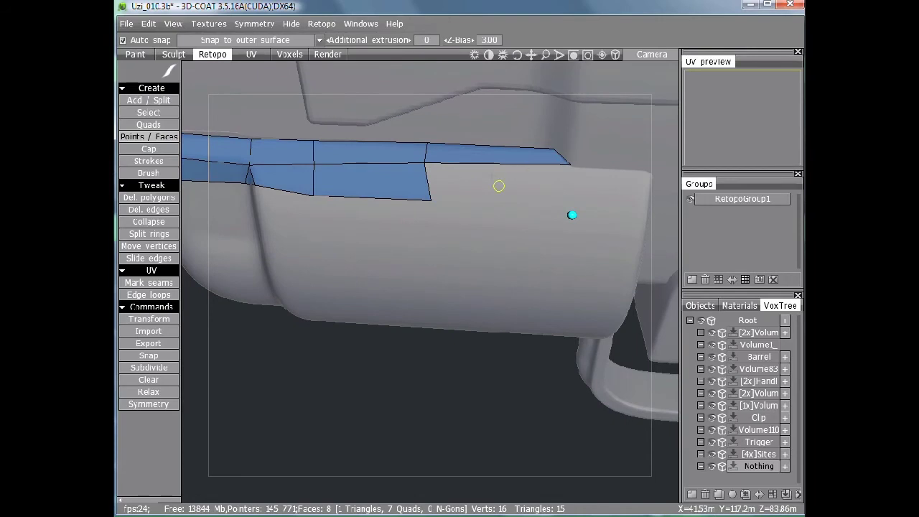
click(155, 125)
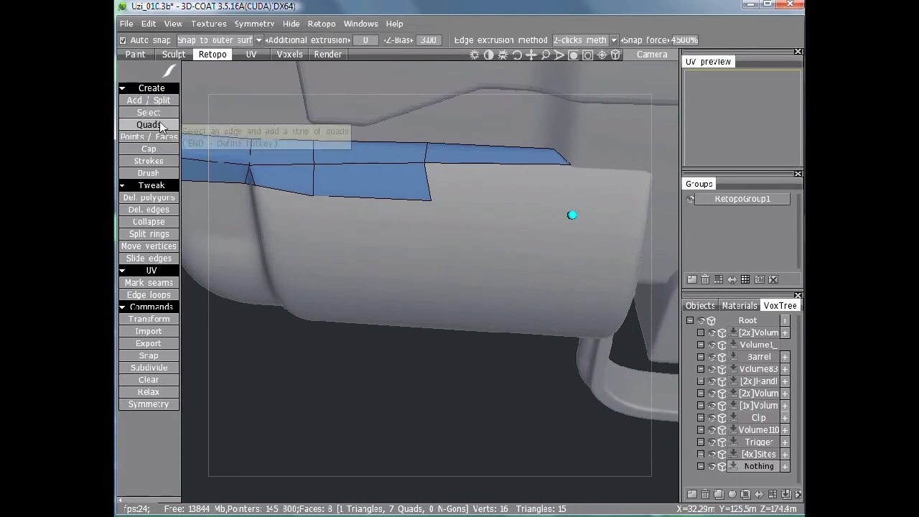
click(417, 184)
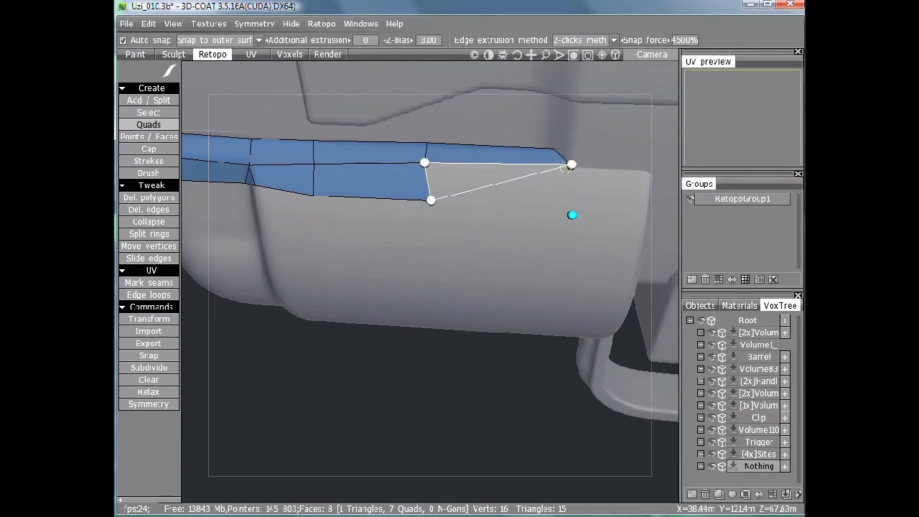
click(567, 167)
click(572, 214)
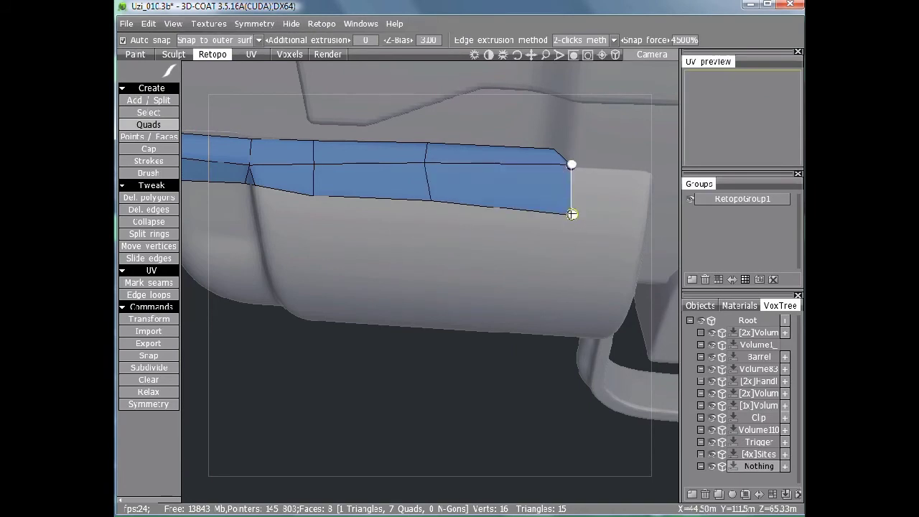
Build three third-row quads down the handguard side, working from the rear end forward to the ridge.
alt+shift+drag(538, 237, 529, 235)
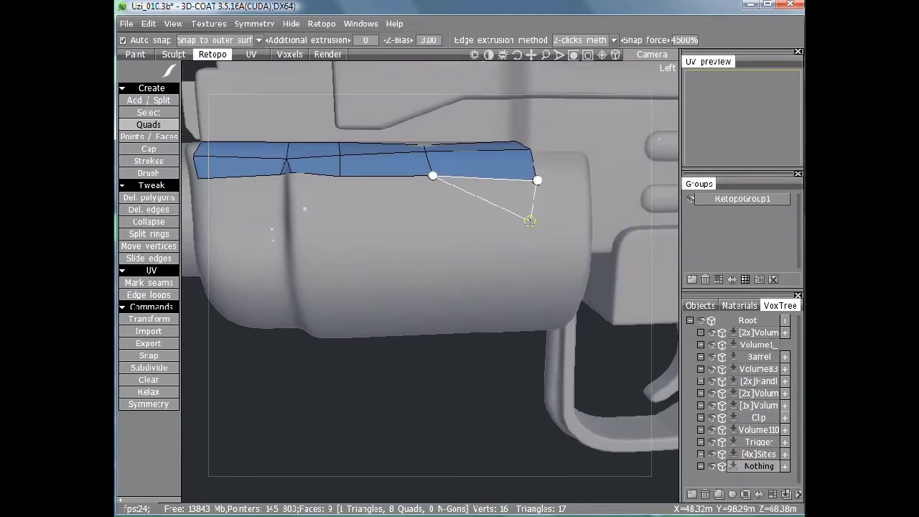
click(538, 235)
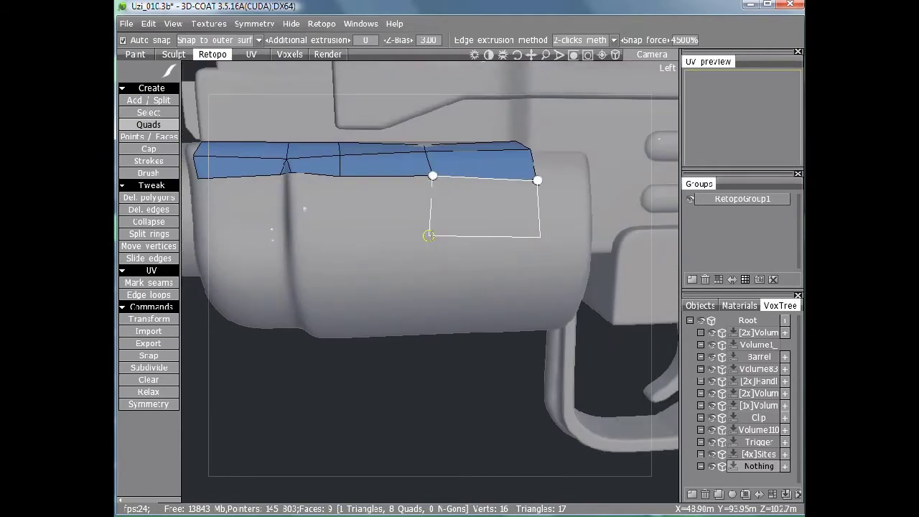
click(433, 234)
click(432, 175)
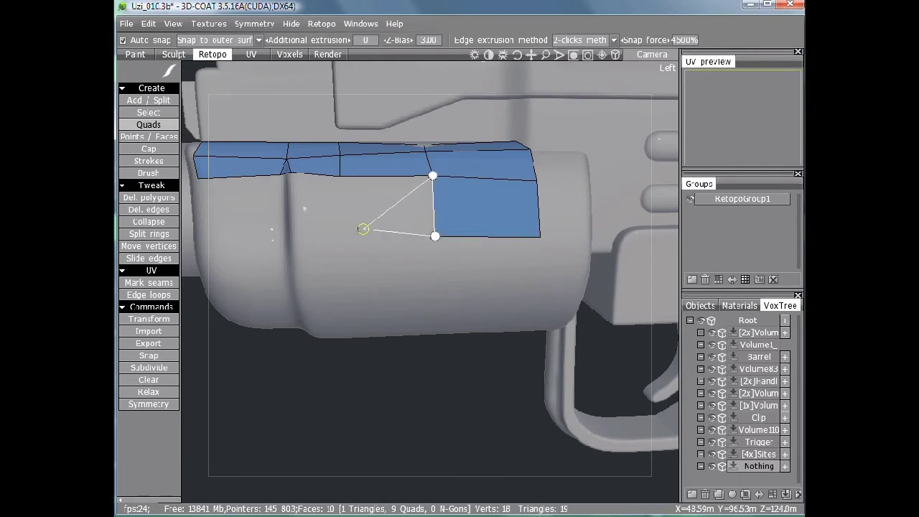
click(339, 176)
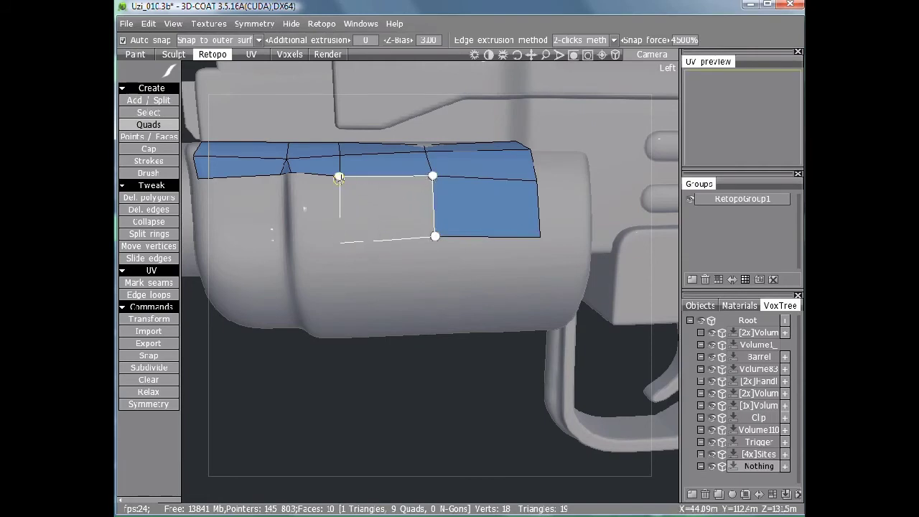
click(340, 243)
click(293, 245)
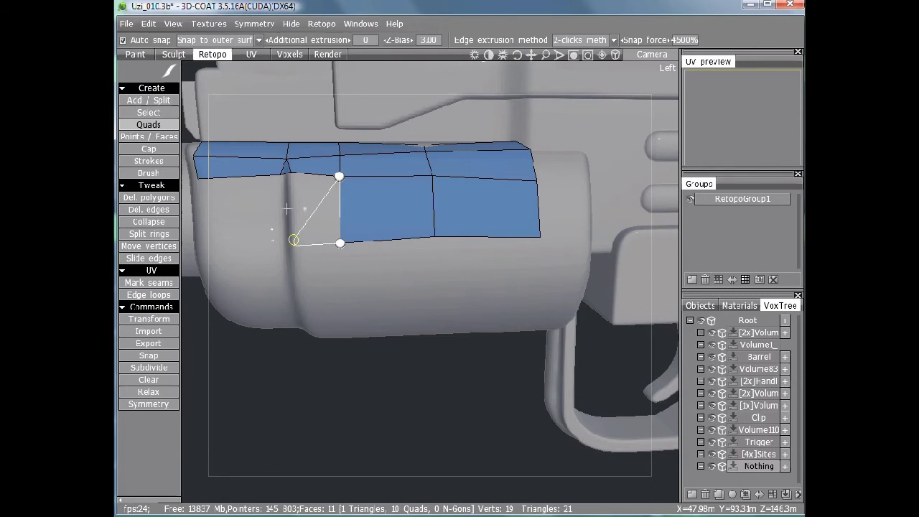
click(290, 175)
Add a narrow third-row quad across the ridge below the triangle and end the quad strip.
middle_drag(290, 174, 381, 229)
click(392, 244)
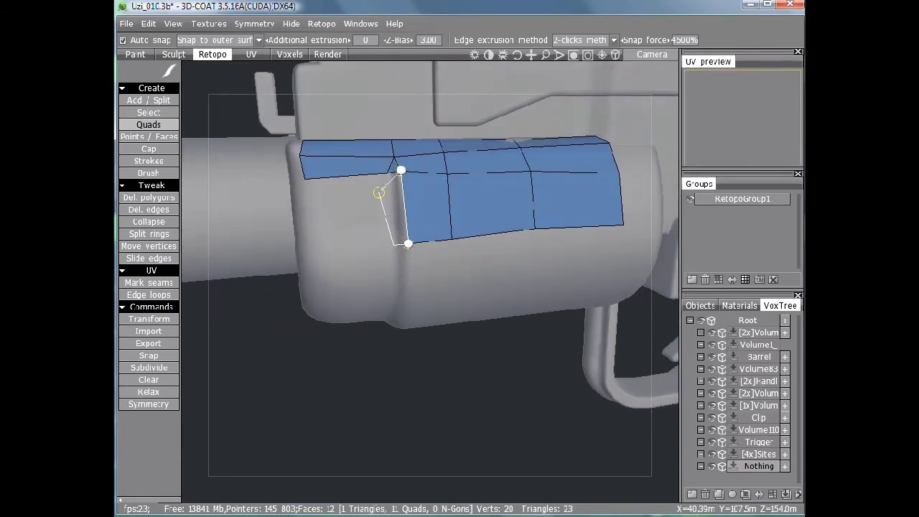
click(387, 173)
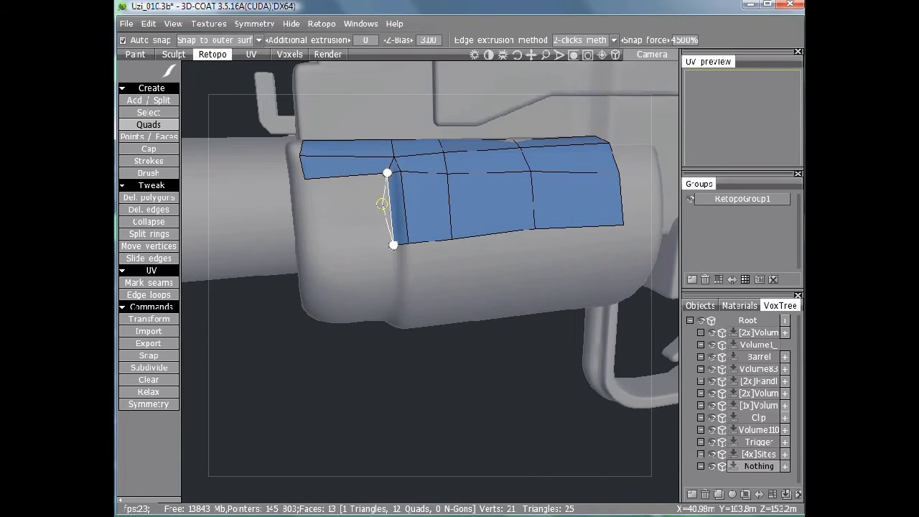
key(Escape)
Using the Strokes tool in an orthographic left view, slice the thin barrel section at its base, muzzle and middle.
mouse_move(381, 212)
alt+mouse_down()
mouse_move(361, 199)
mouse_move(375, 206)
alt+mouse_up()
middle_drag(374, 205, 286, 174)
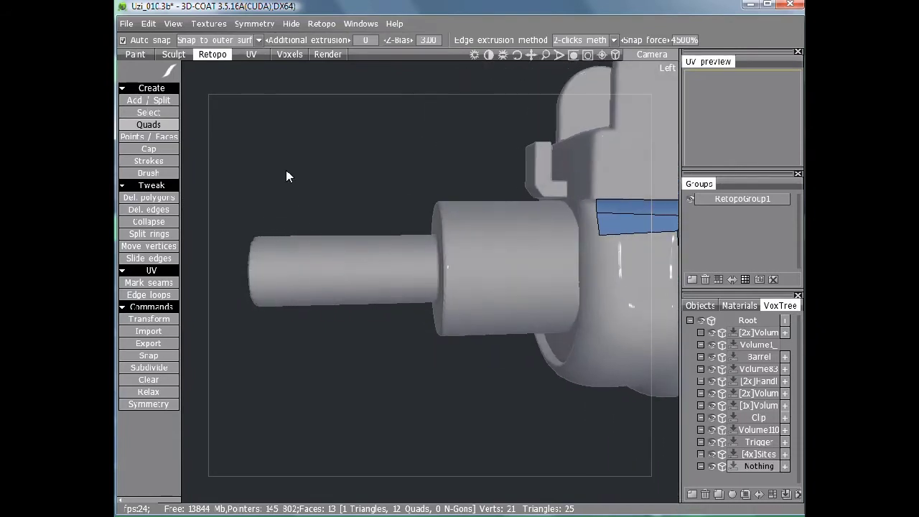
click(161, 161)
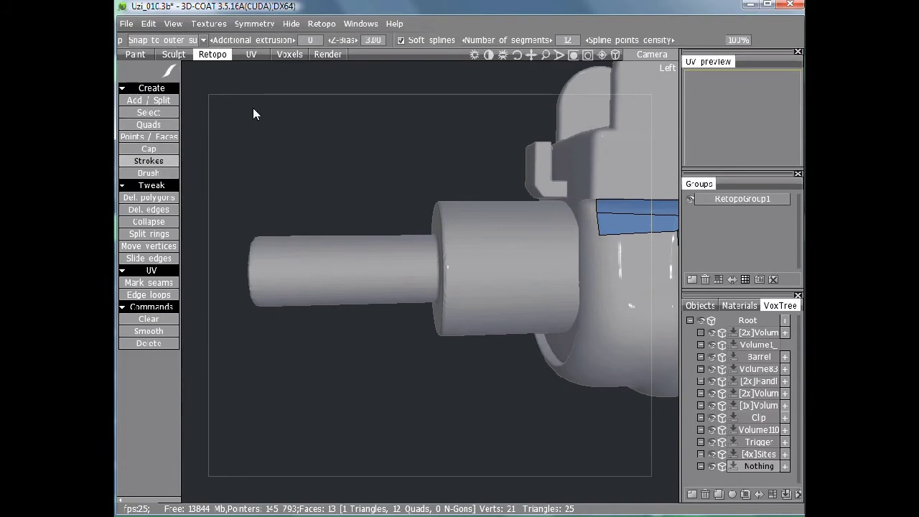
key(KP_4)
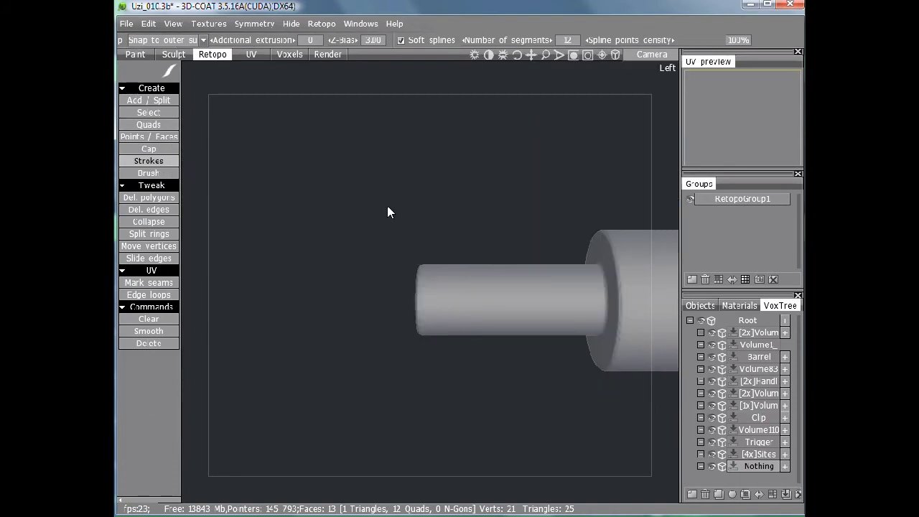
middle_drag(397, 201, 383, 208)
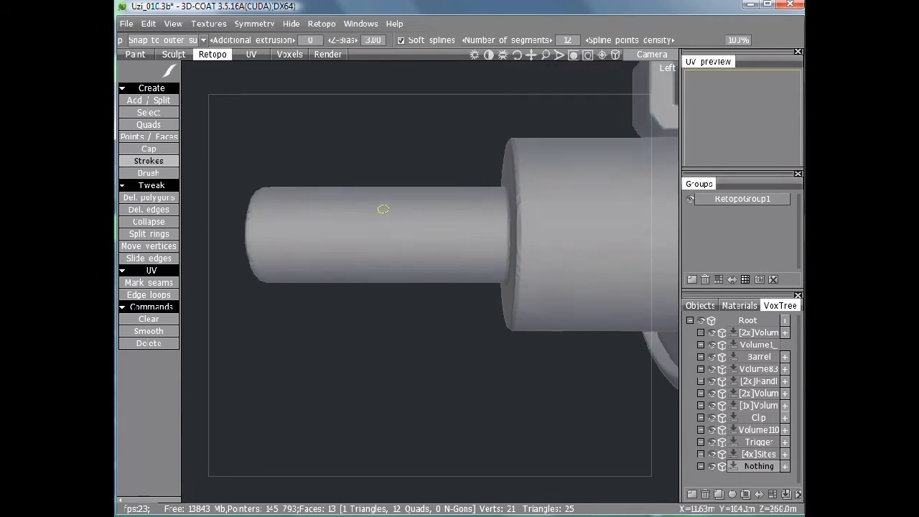
click(614, 56)
right_drag(501, 145, 436, 209)
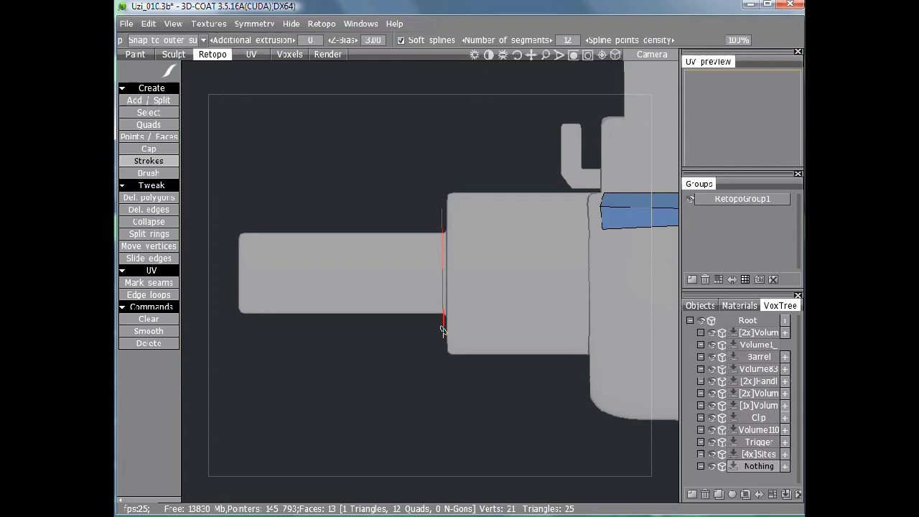
drag(442, 335, 442, 335)
drag(241, 211, 242, 351)
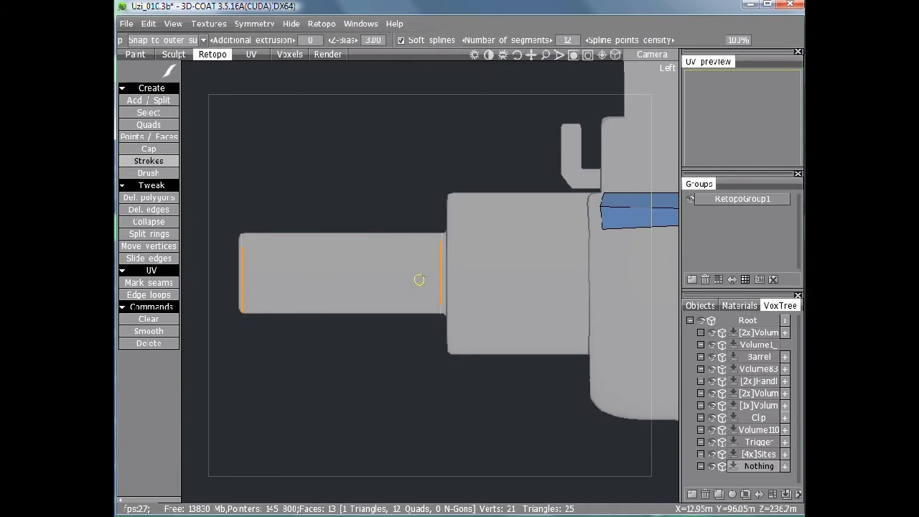
drag(337, 212, 340, 335)
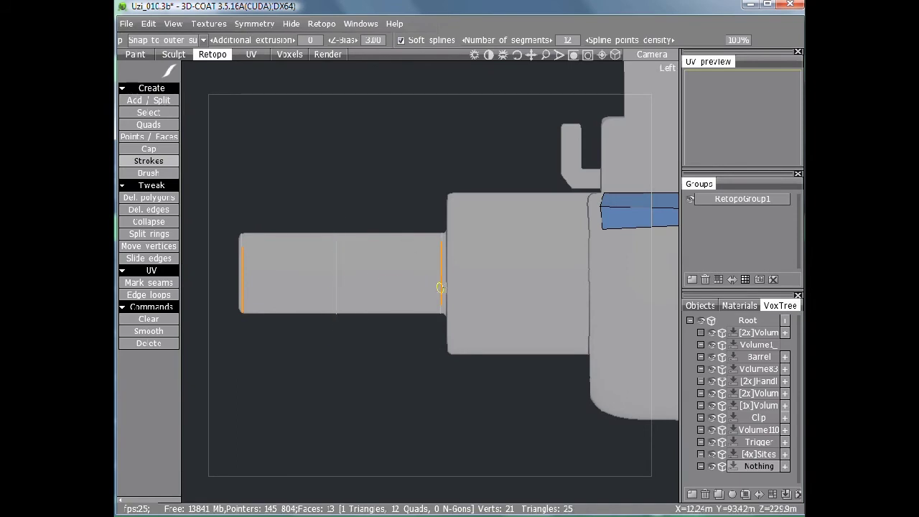
Draw a lengthwise stroke through the thin barrel section's three slices with the Strokes tool and generate its quads.
click(444, 283)
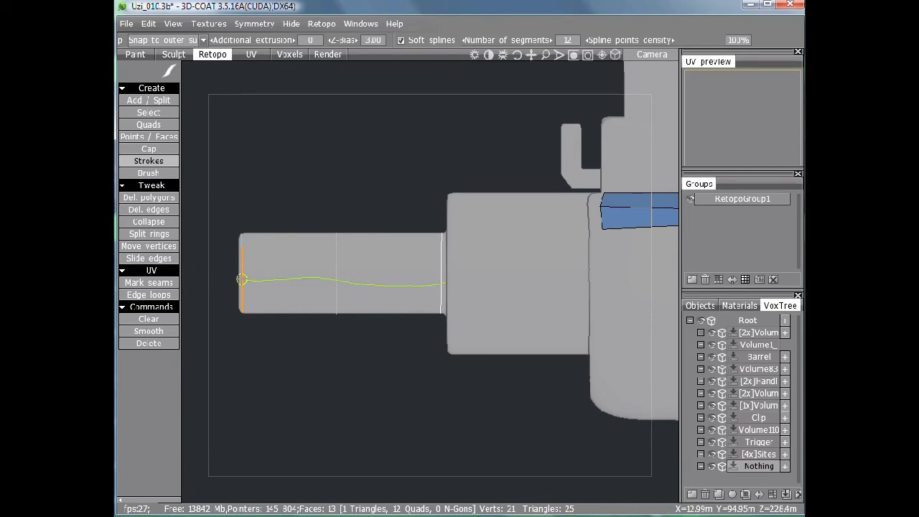
drag(237, 279, 231, 280)
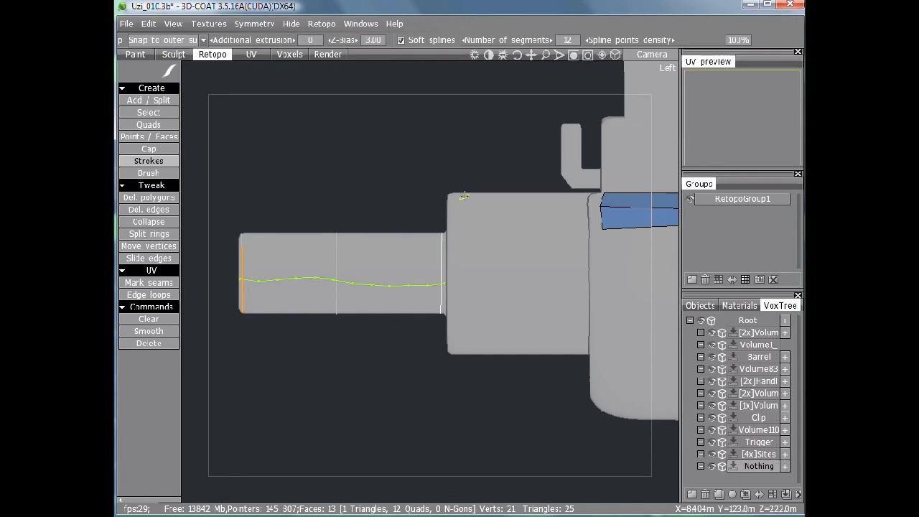
key(Return)
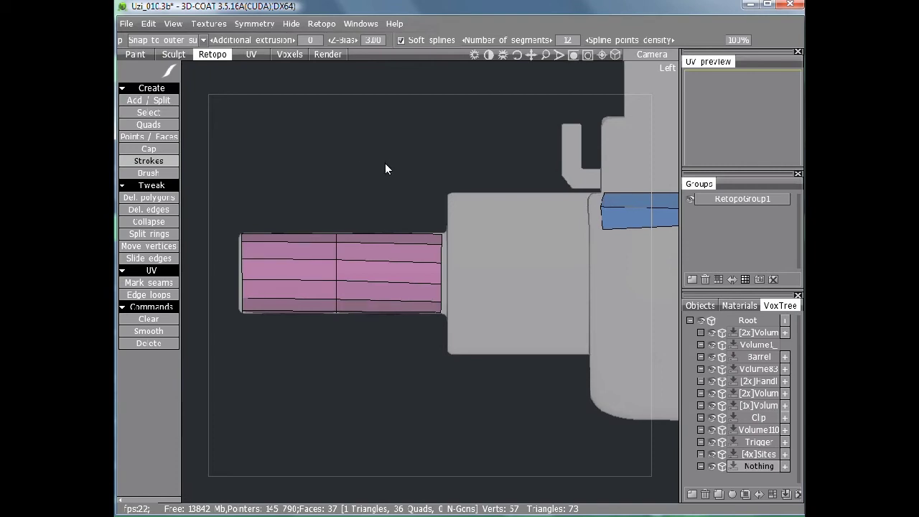
key(space)
alt+drag(511, 127, 553, 101)
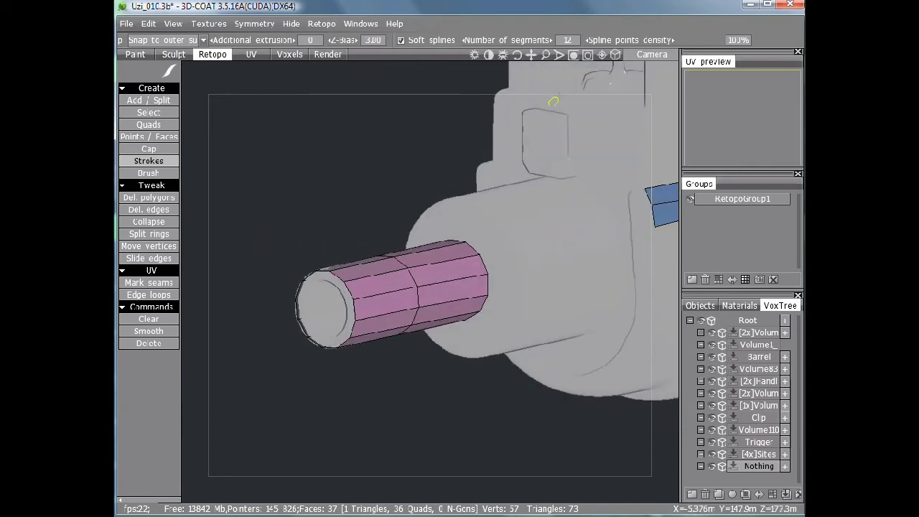
In the orthographic left view, slice the thick barrel section at both ends and join the slices with a lengthwise stroke to generate quads.
click(615, 54)
right_drag(626, 43, 486, 221)
alt+drag(486, 221, 453, 226)
right_drag(454, 225, 426, 181)
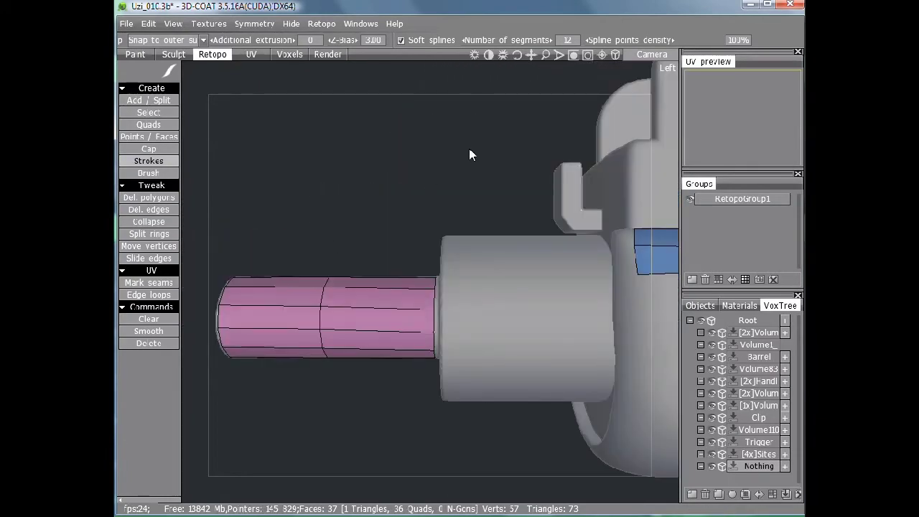
right_drag(469, 148, 333, 121)
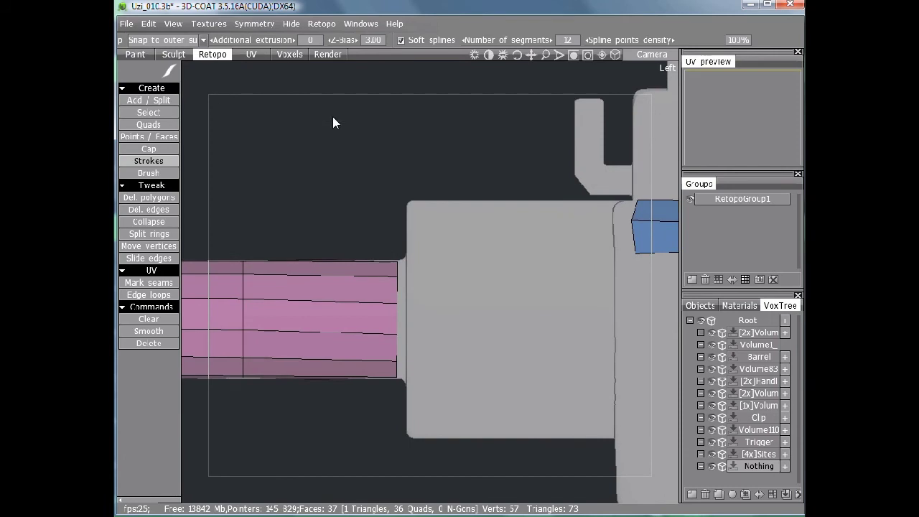
click(611, 196)
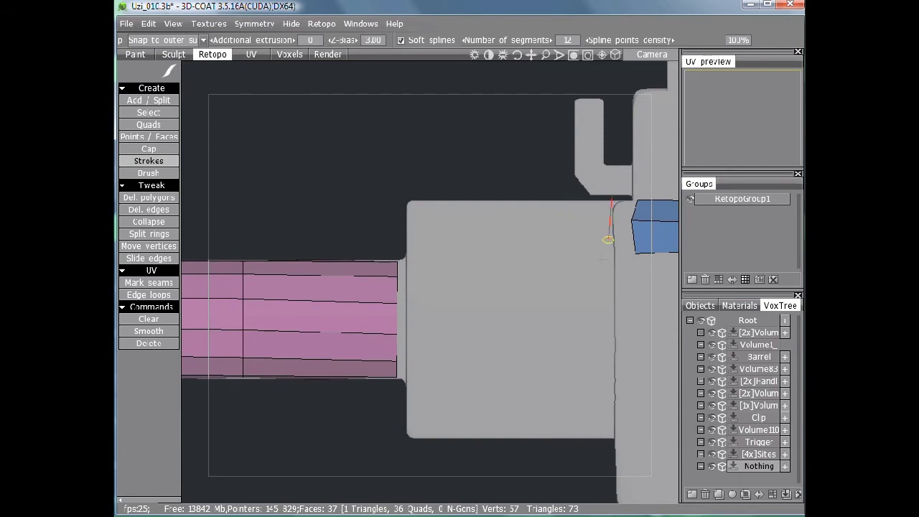
click(609, 451)
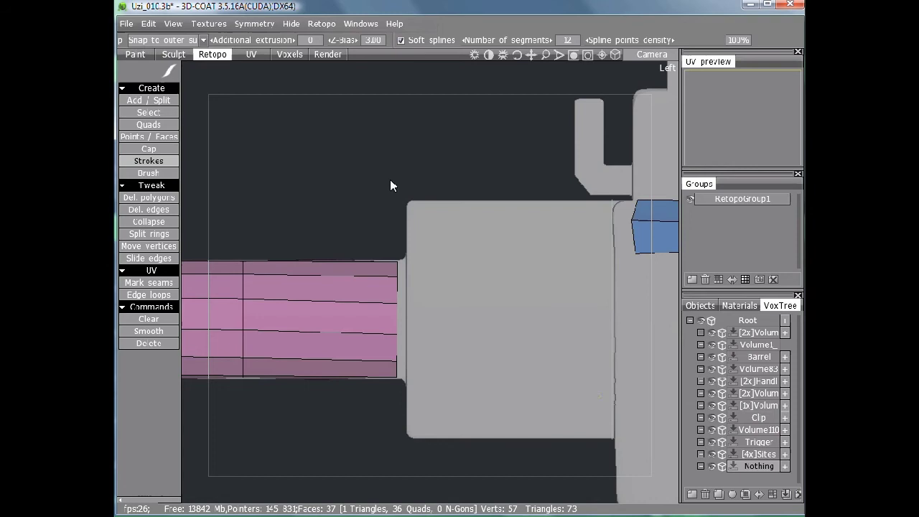
click(413, 462)
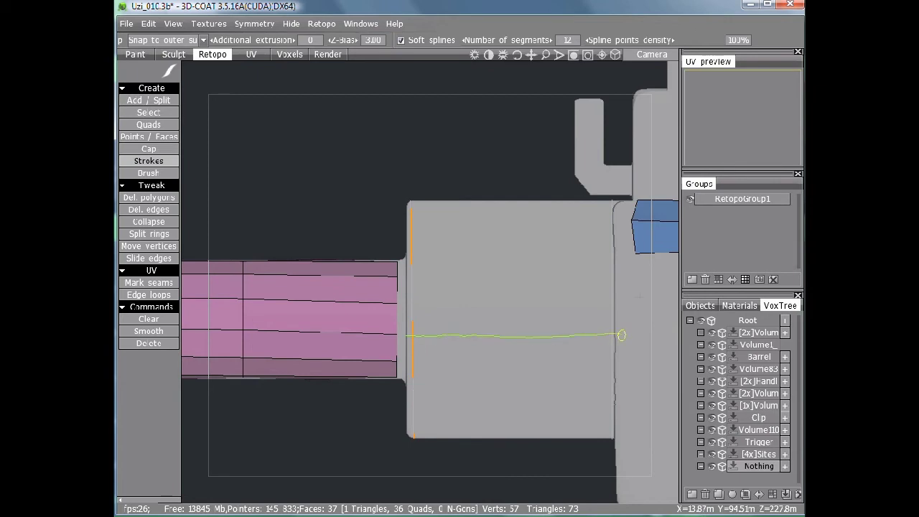
click(622, 335)
key(Return)
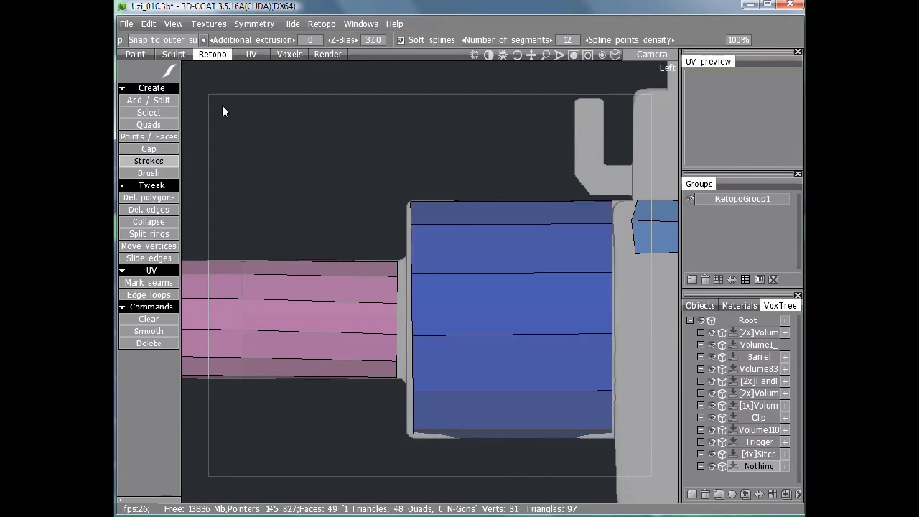
Using Points/Faces, fill seven quads around the visible step between the thin and thick barrel sections.
click(164, 136)
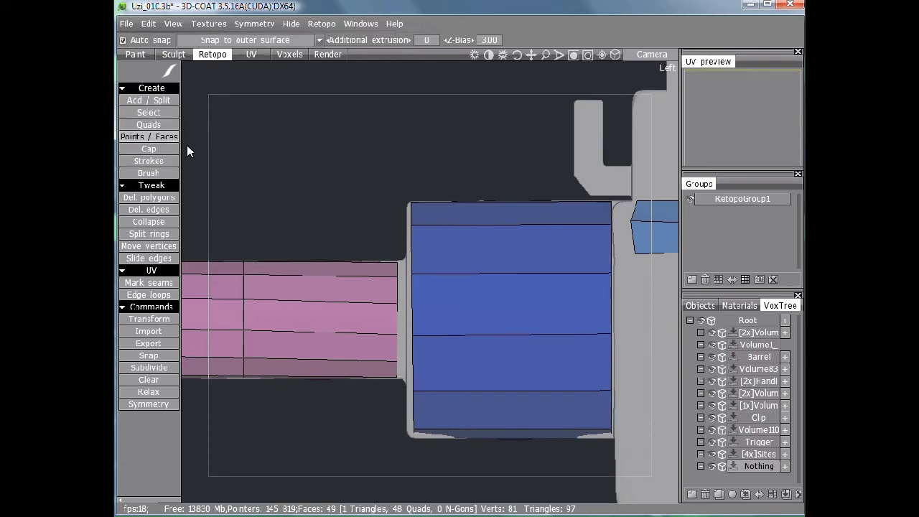
drag(328, 126, 425, 209)
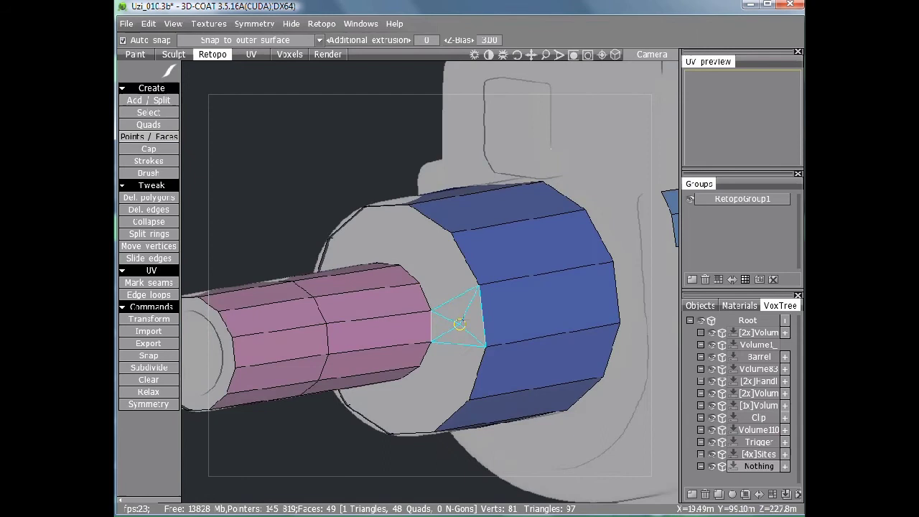
click(459, 324)
click(440, 267)
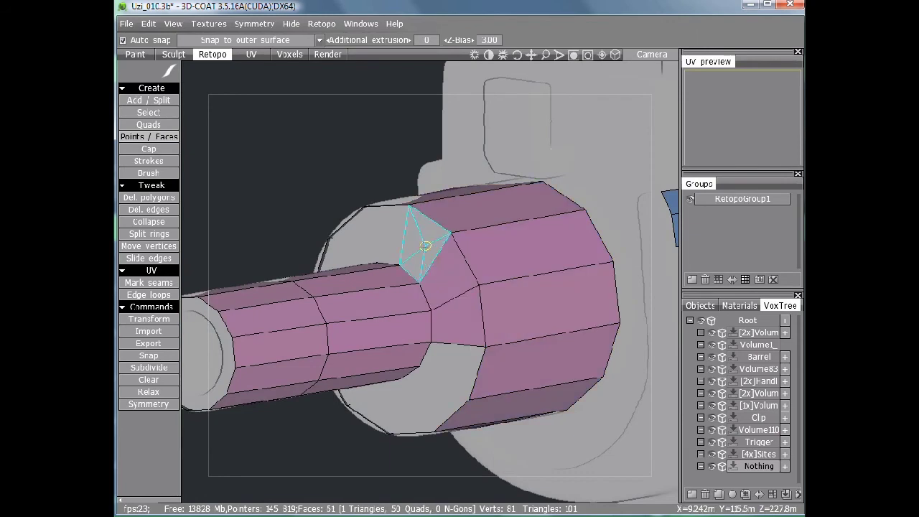
click(425, 246)
click(455, 363)
click(421, 390)
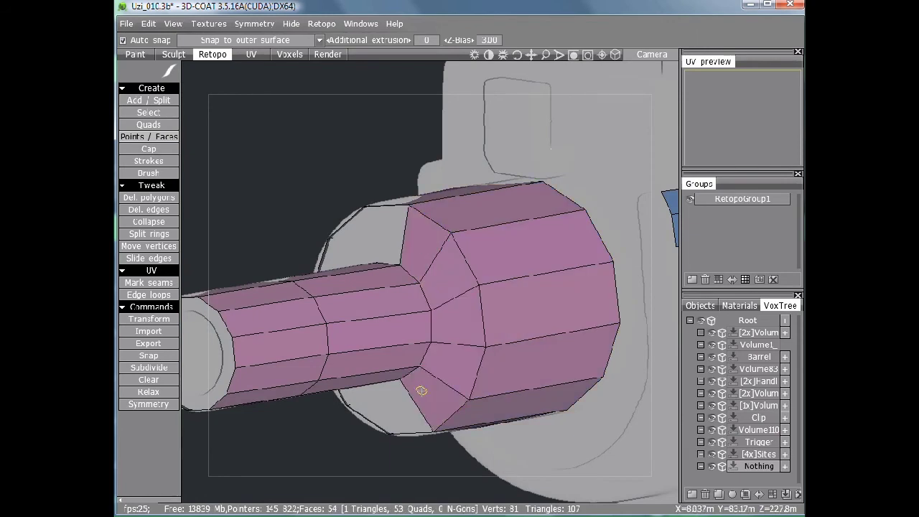
alt+drag(421, 390, 520, 275)
click(392, 404)
click(392, 242)
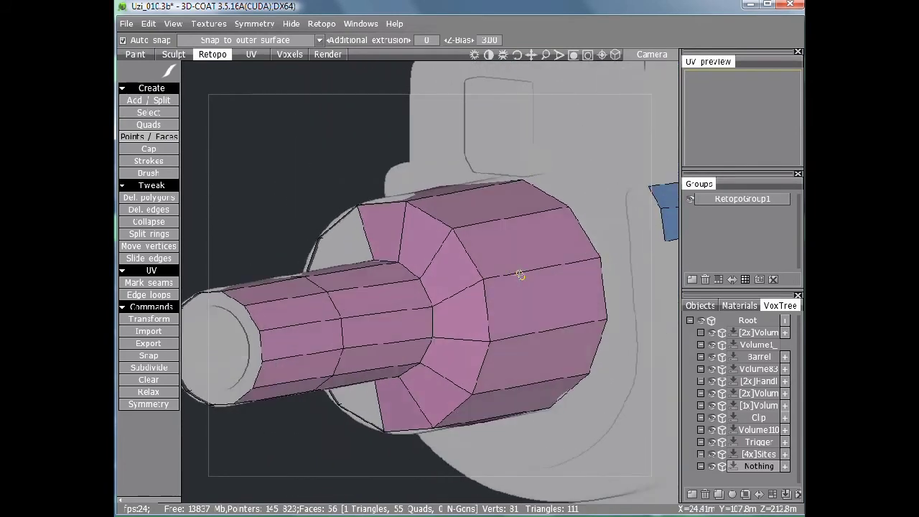
click(615, 54)
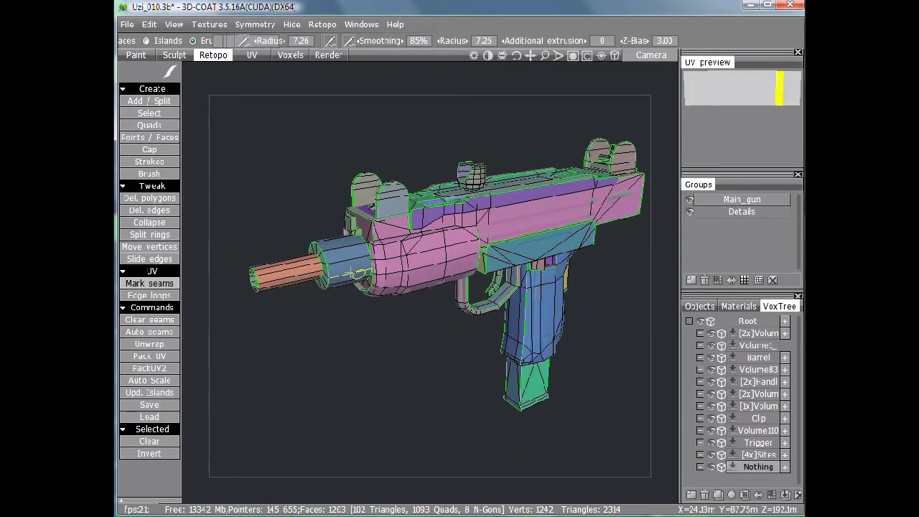
Mark a UV seam along the handguard's upper edge on the finished low-poly gun, from its front to its rear.
scroll(514, 215, up, 5)
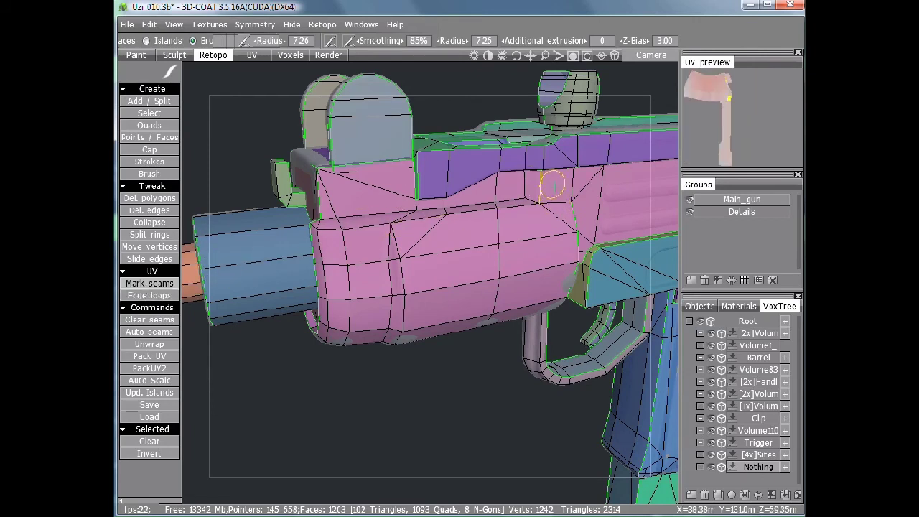
alt+drag(543, 188, 538, 197)
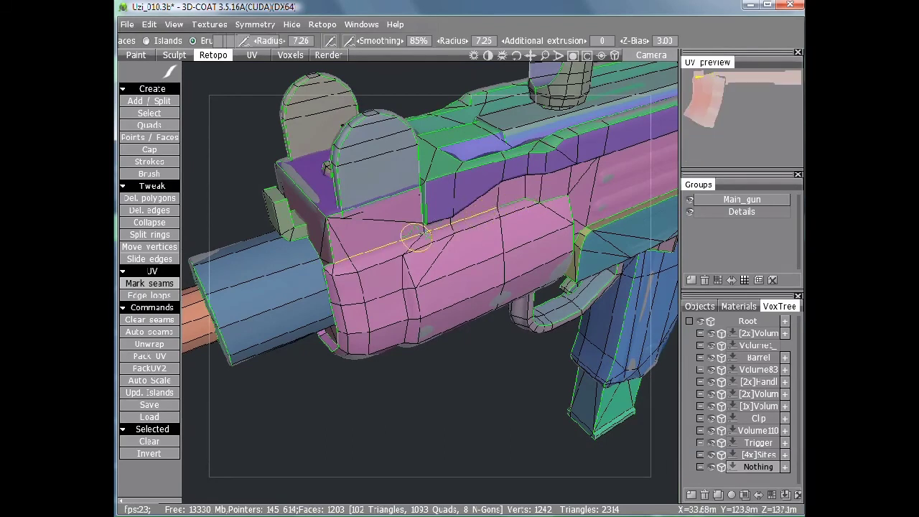
click(481, 214)
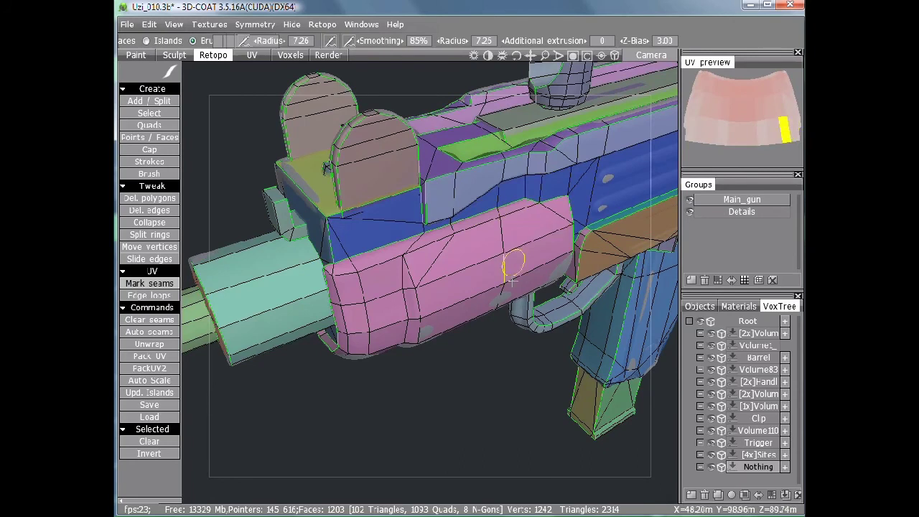
Undock the UV preview over the viewport and enlarge it to show the gun's whole UV layout.
alt+drag(459, 370, 414, 348)
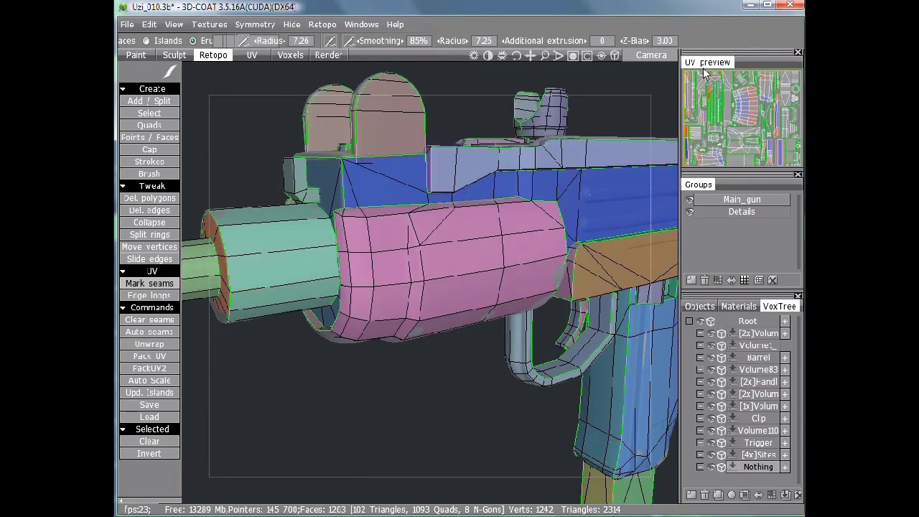
drag(709, 66, 257, 112)
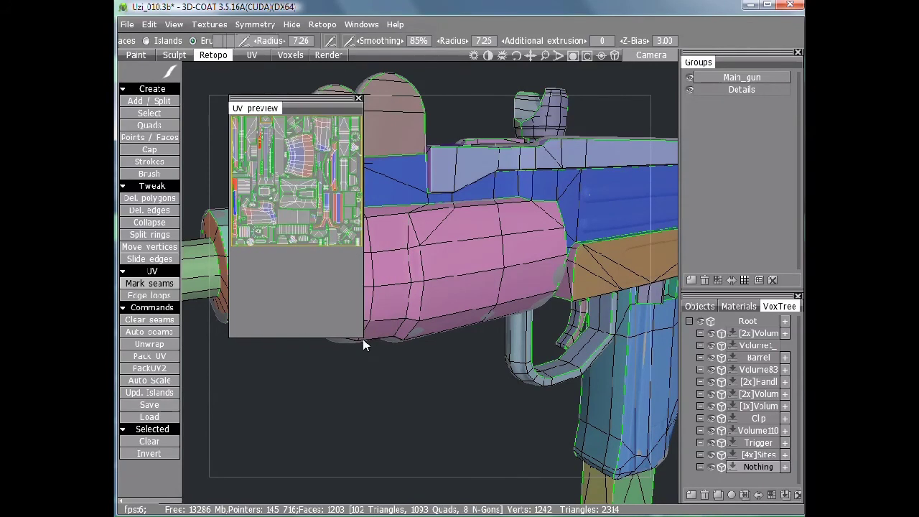
scroll(379, 345, down, 6)
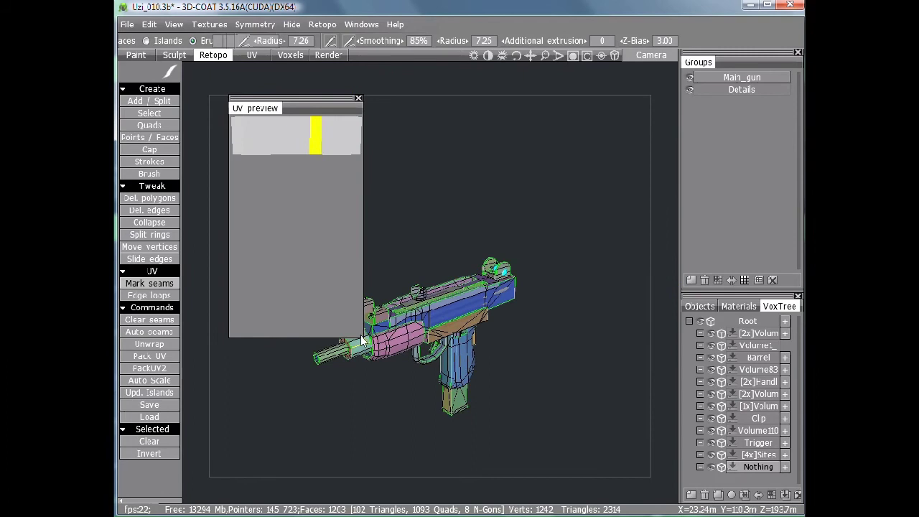
middle_drag(361, 340, 374, 317)
drag(360, 334, 636, 502)
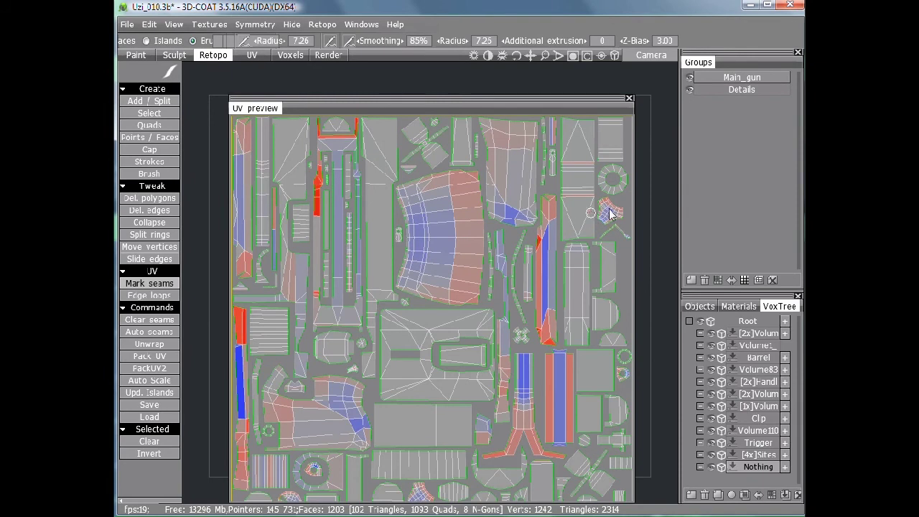
Set UV editing to Brush mode with radius 33 and brush the handguard's large curved island to even out its stretching.
scroll(568, 234, down, 3)
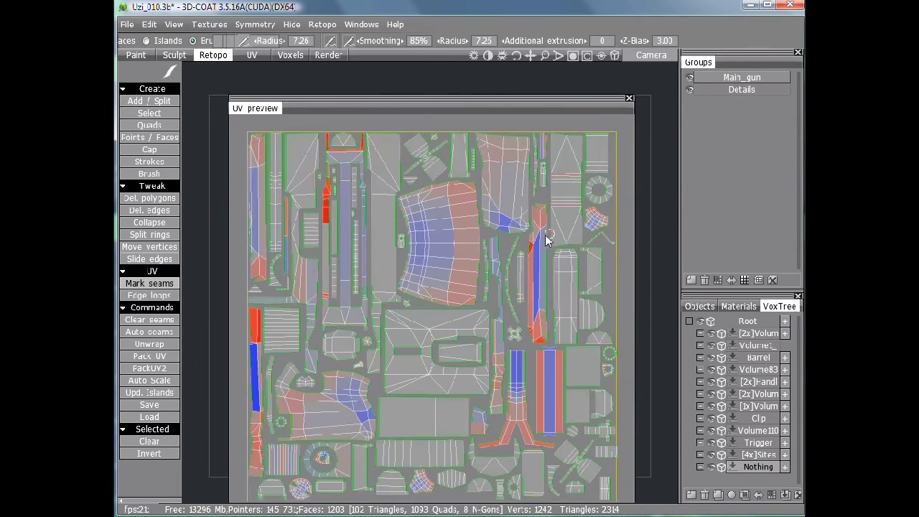
mouse_move(498, 216)
middle_down()
mouse_move(524, 216)
mouse_move(431, 211)
mouse_move(492, 214)
middle_up()
scroll(474, 257, up, 3)
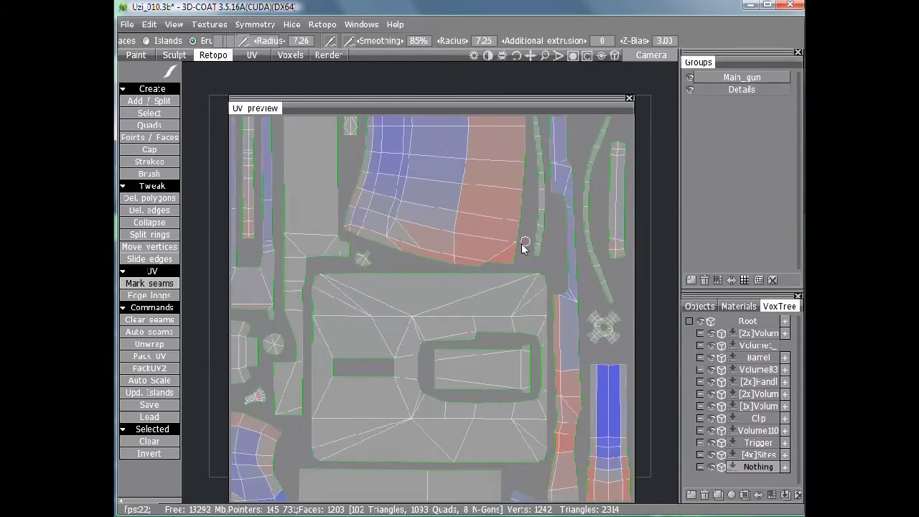
scroll(394, 287, down, 4)
scroll(437, 273, up, 2)
scroll(446, 276, down, 2)
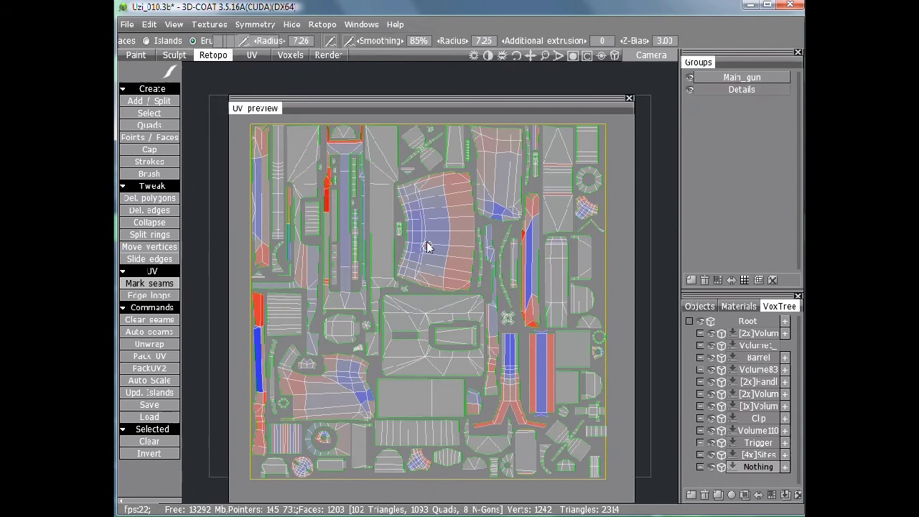
click(194, 41)
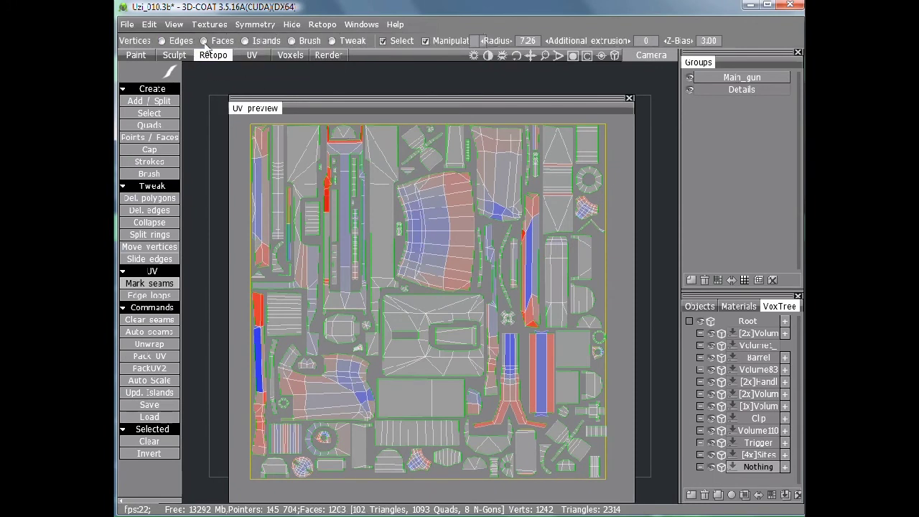
click(310, 41)
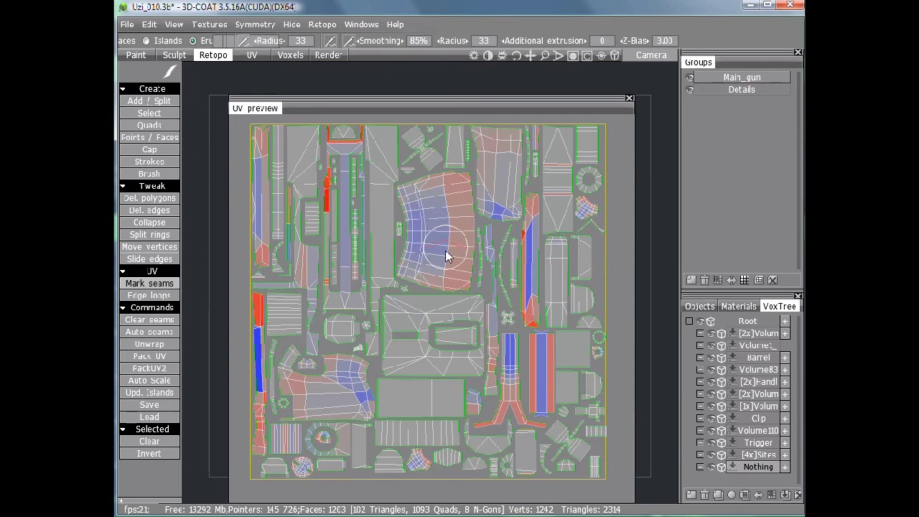
mouse_move(448, 254)
mouse_down()
mouse_move(443, 208)
mouse_move(452, 267)
mouse_move(451, 219)
mouse_move(437, 262)
mouse_move(402, 211)
mouse_move(424, 222)
mouse_move(416, 215)
mouse_move(454, 215)
mouse_move(447, 246)
mouse_up()
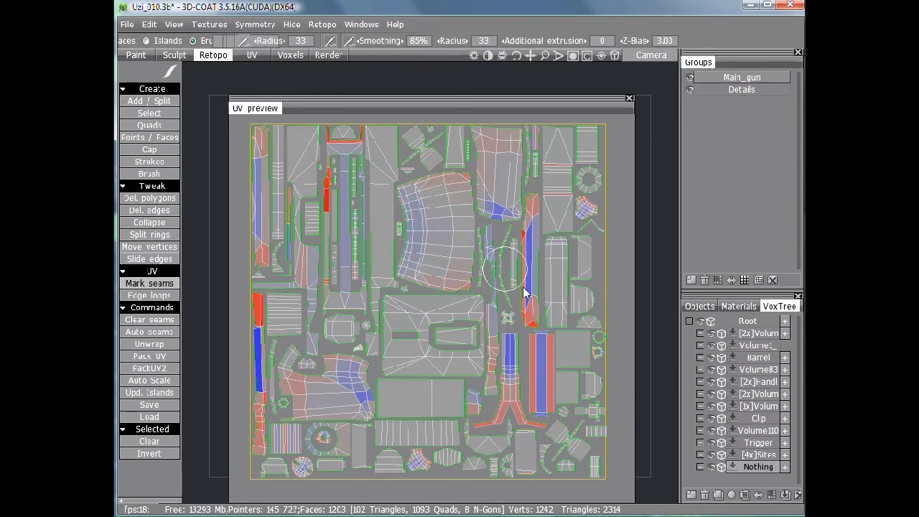